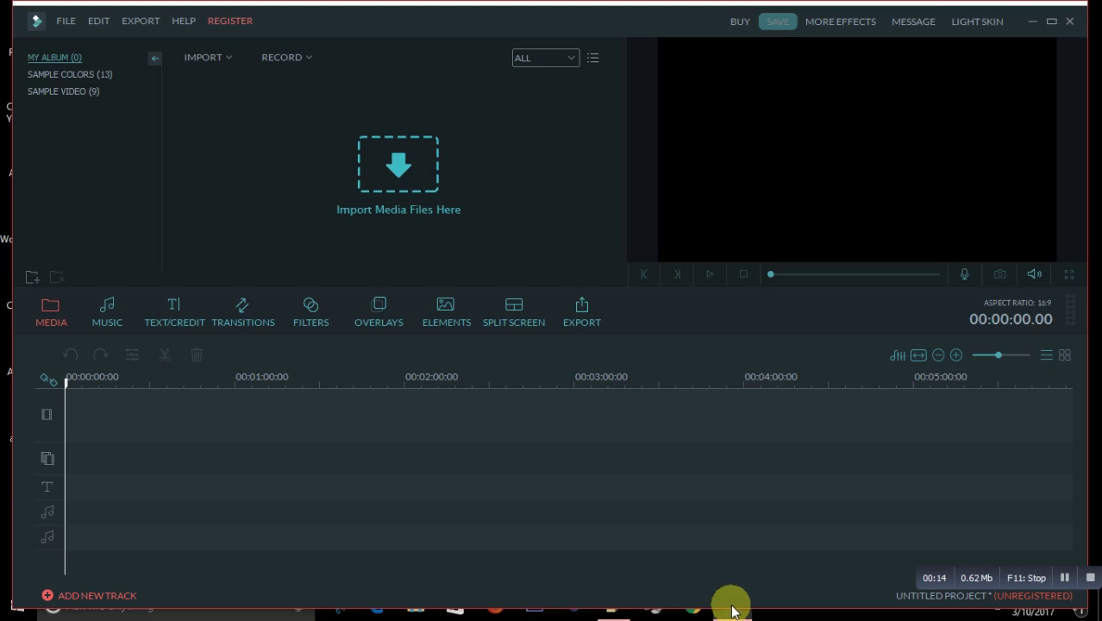
Step: Restore the open Filmora editor window from the taskbar
left_click(731, 601)
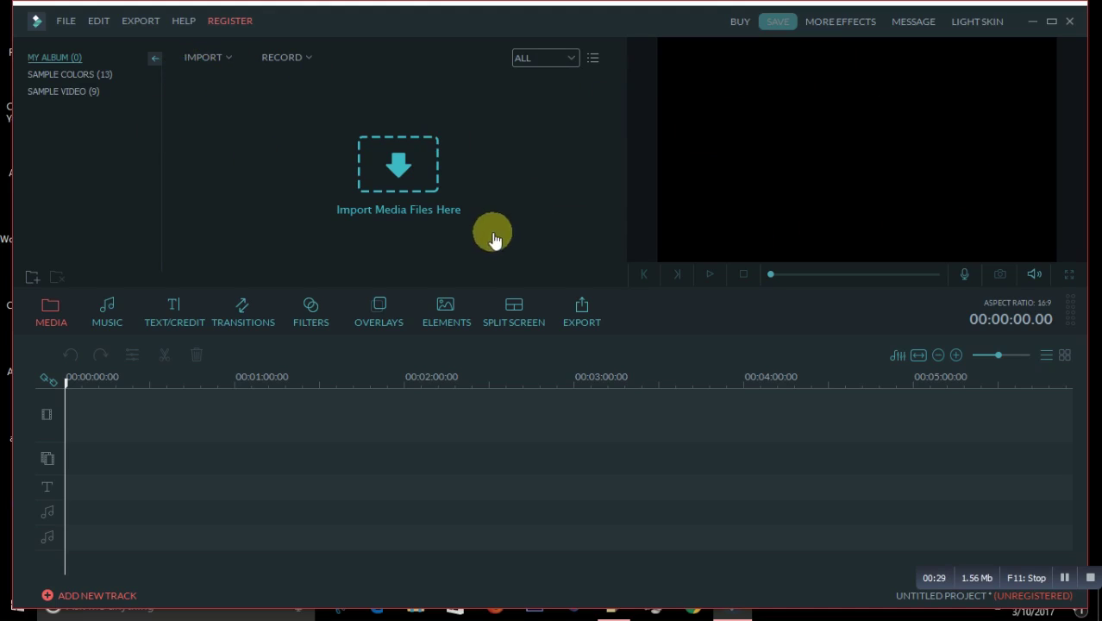
Step: Start Import Media Files and browse the folders to reach the Desktop
left_click(198, 56)
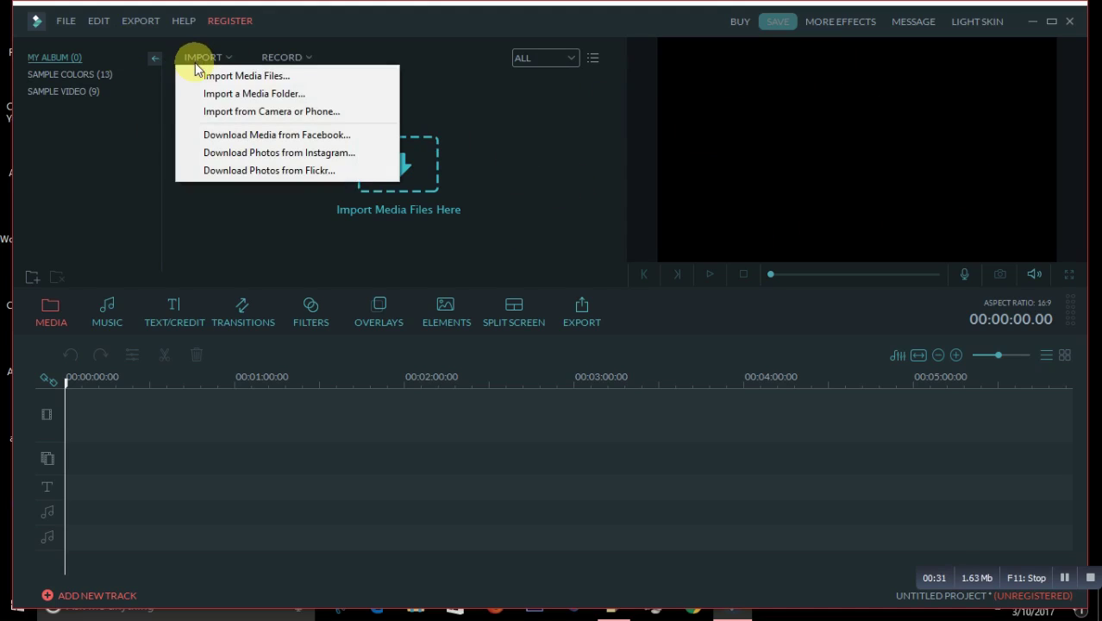
left_click(206, 76)
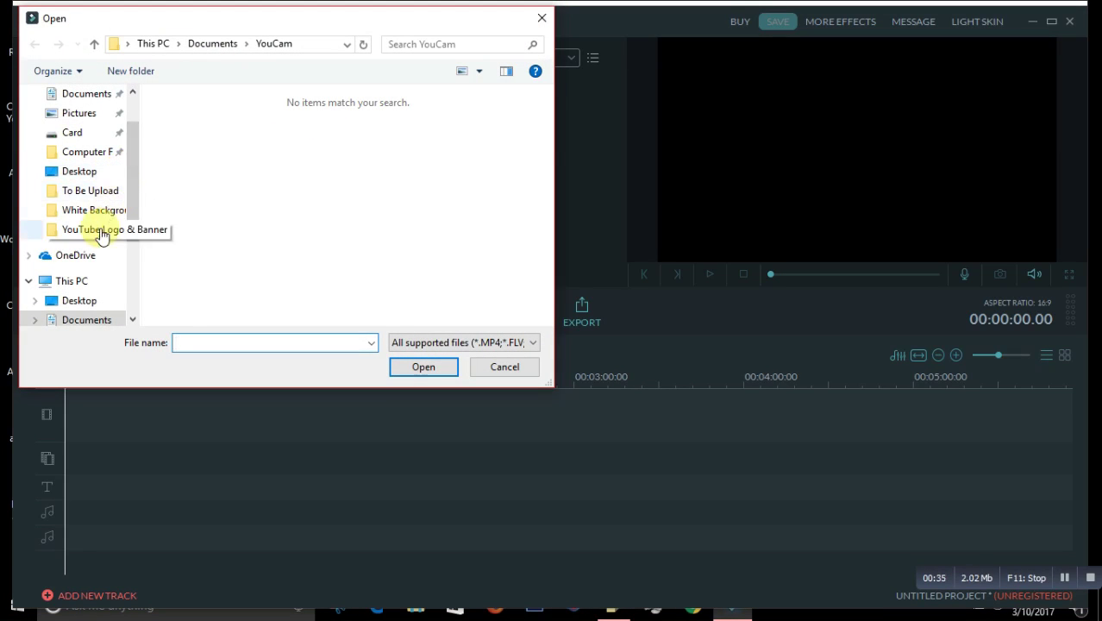
left_click(99, 196)
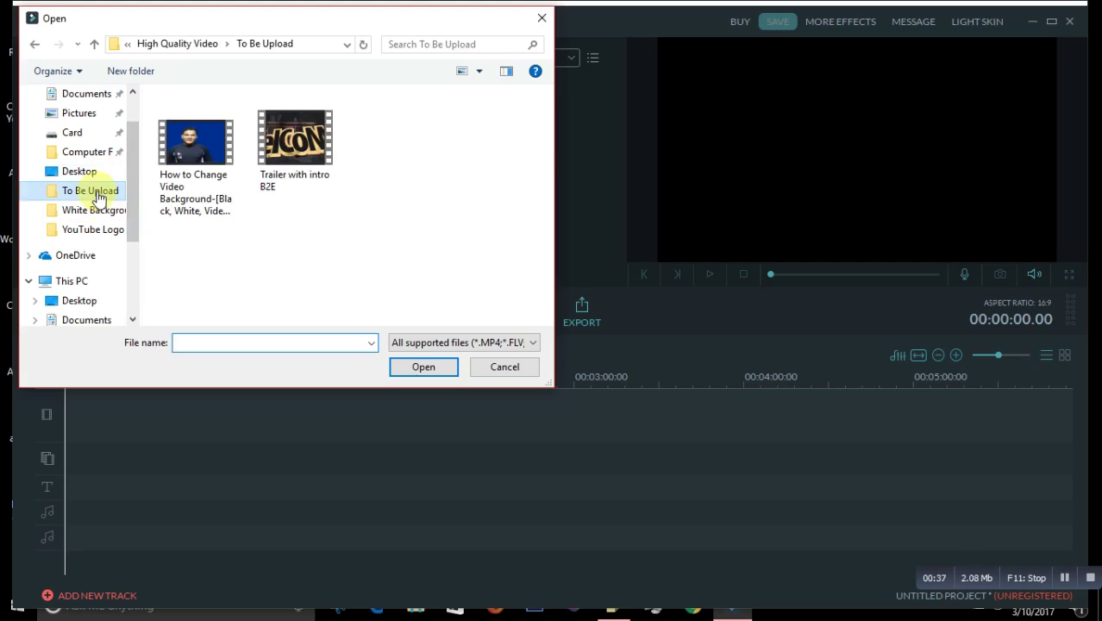
left_click(100, 211)
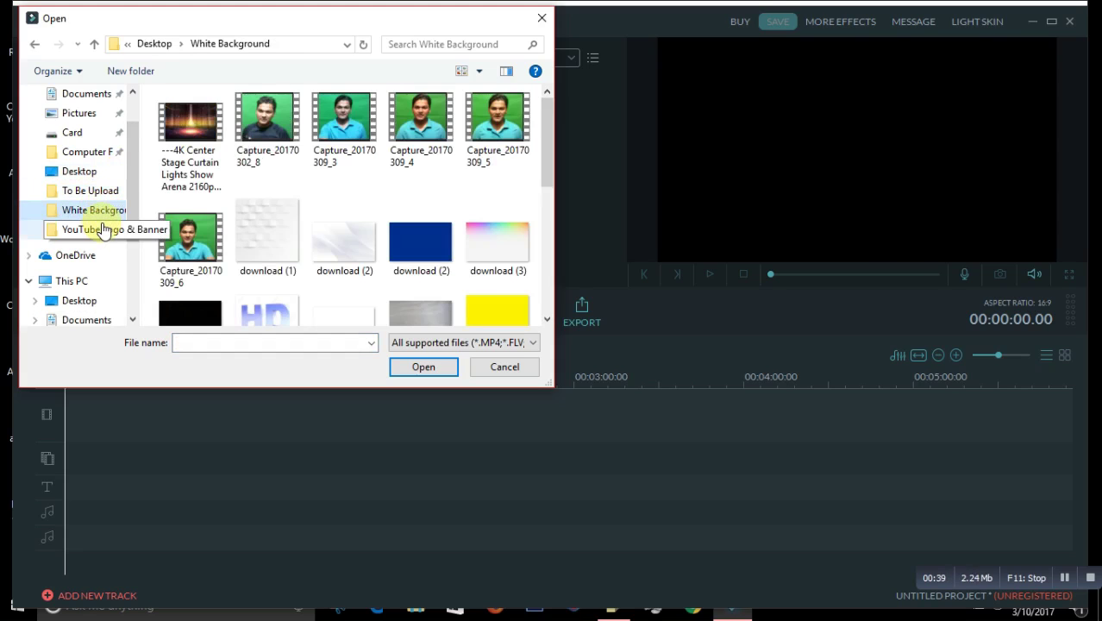
left_click(92, 173)
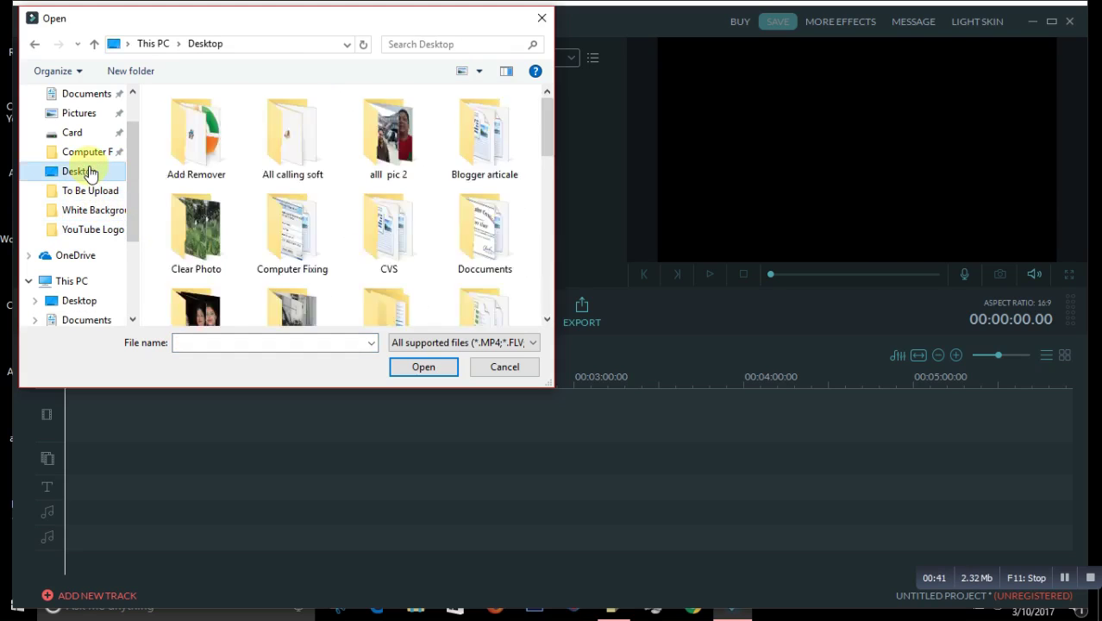
scroll(326, 194, "down", 10)
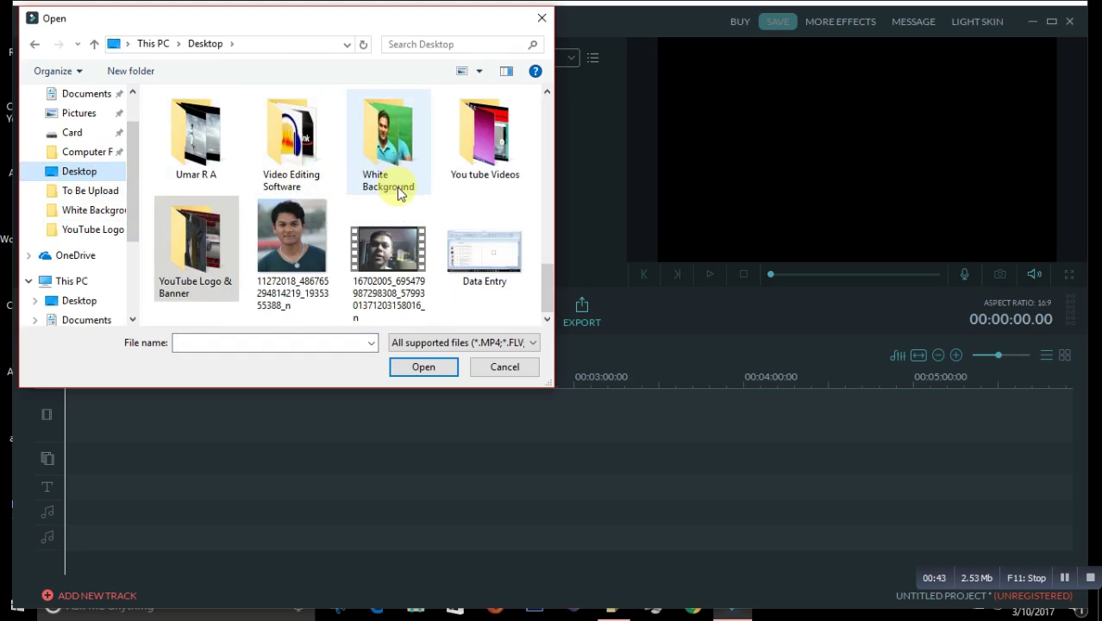
scroll(397, 199, "up", 1)
scroll(398, 200, "down", 1)
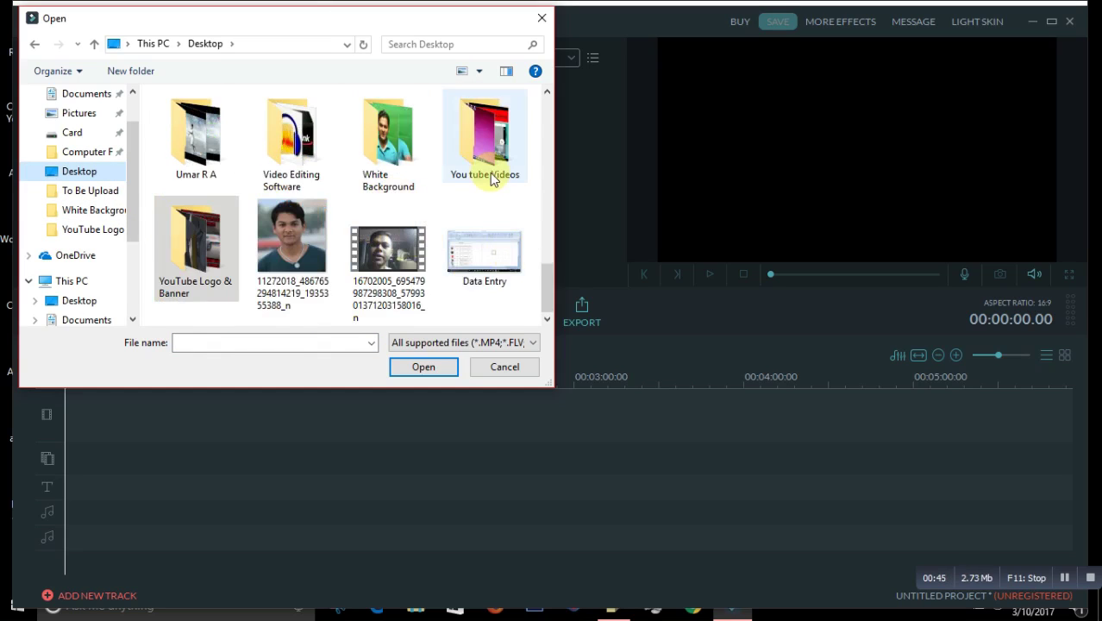
Step: Import 'How to Register Filmora for Free' from You tube Videos > High Quality Video > Videos on Filmora
double_click(489, 172)
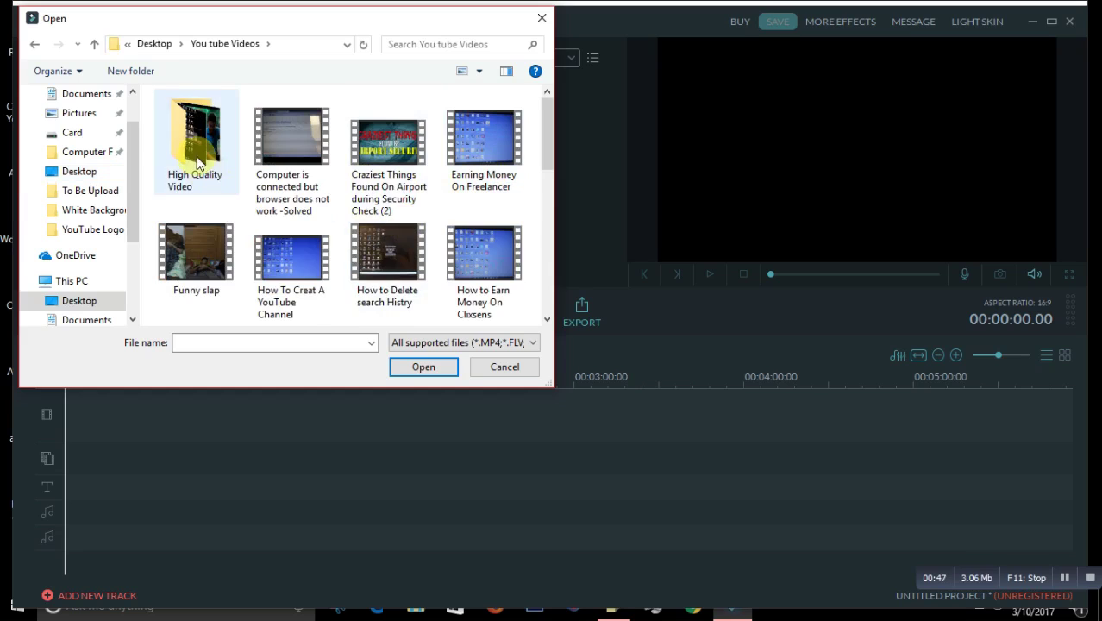
double_click(197, 138)
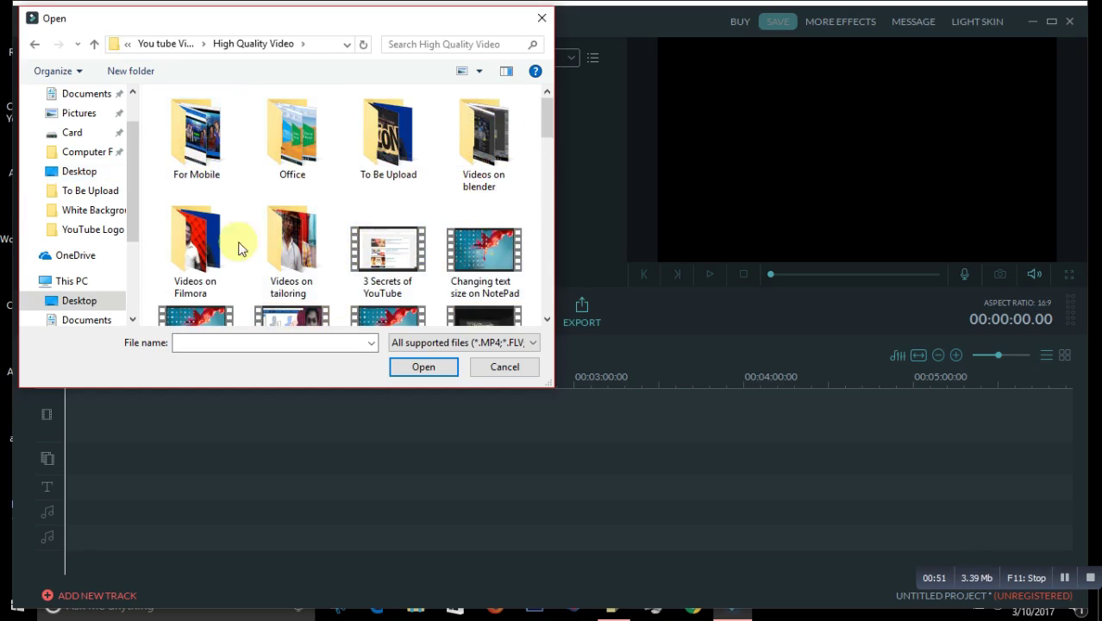
double_click(205, 246)
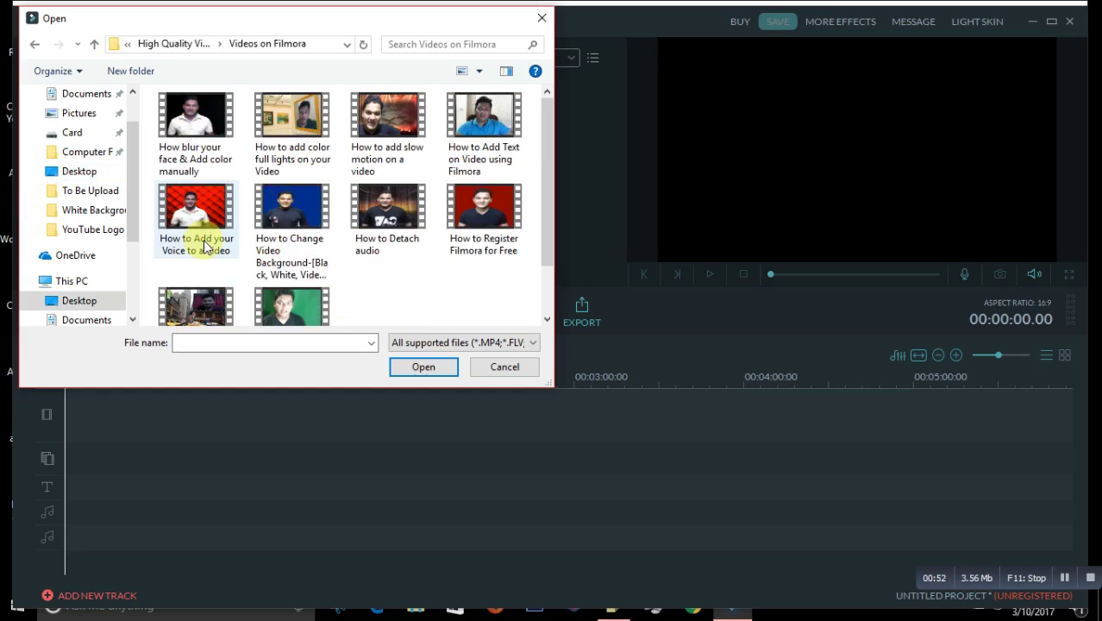
double_click(484, 226)
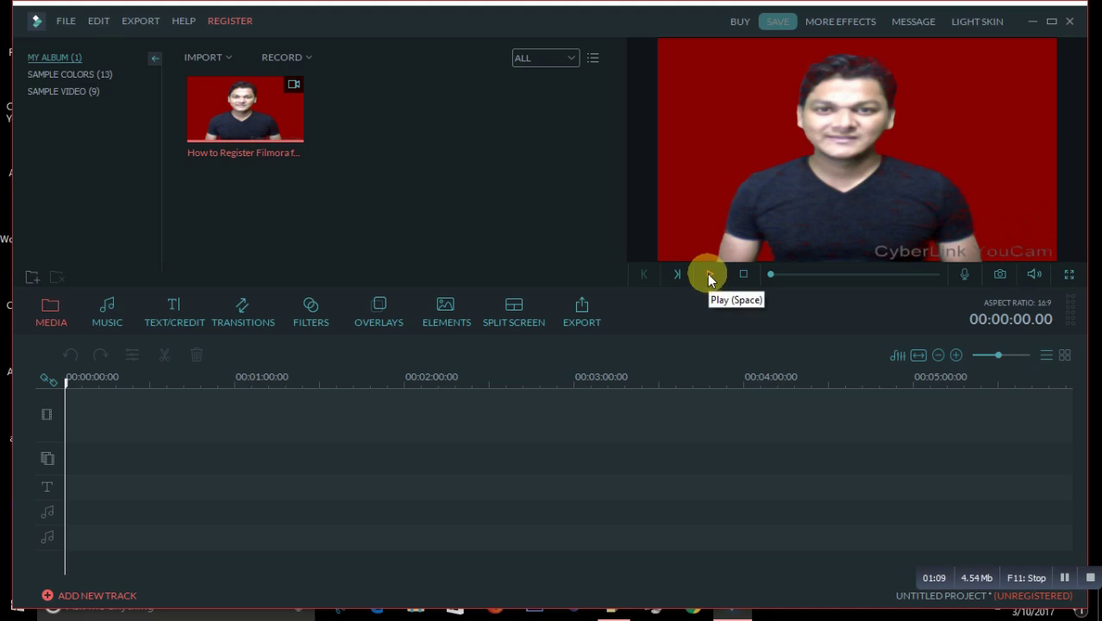
Step: Play the clip, then pause around ten seconds in on the 'Register Filmora For Free' banner
left_click(707, 273)
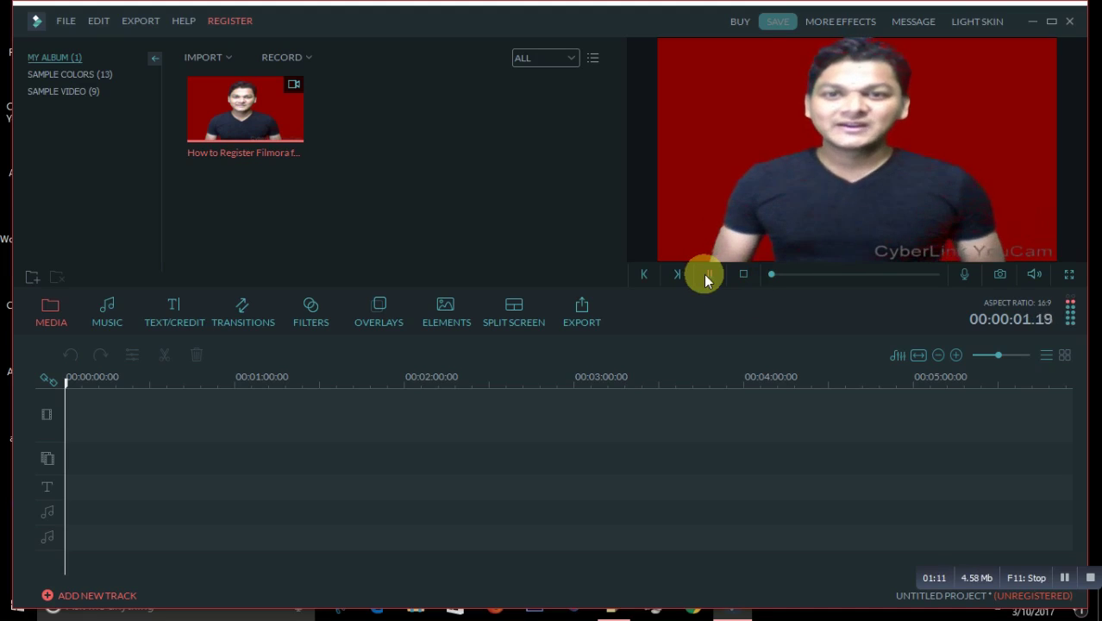
left_click(705, 275)
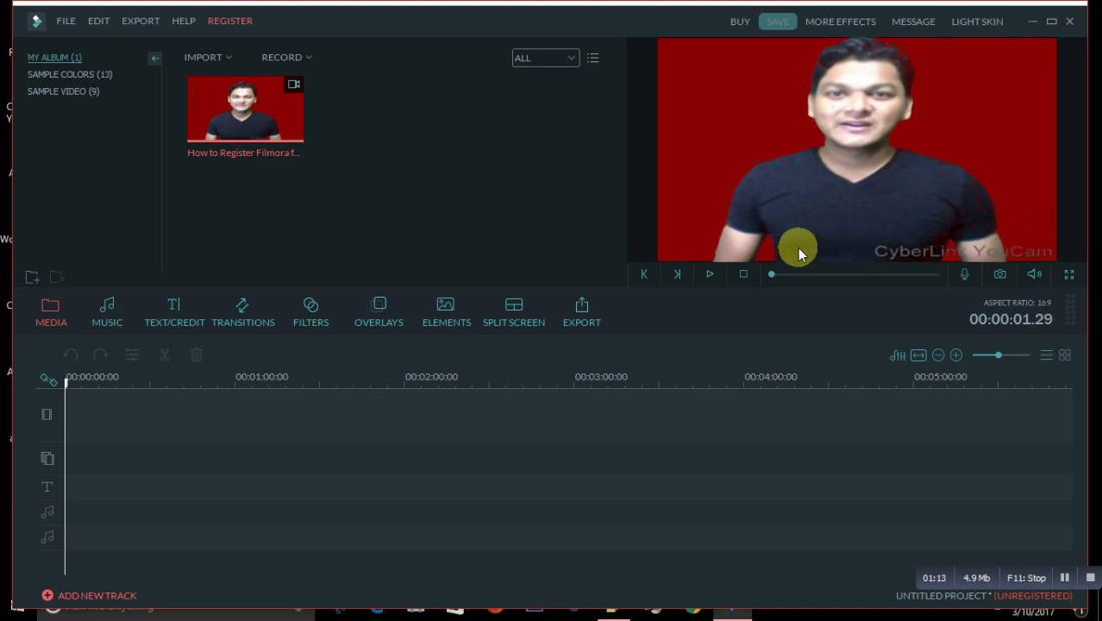
mouse_move(770, 274)
left_mouse_down()
mouse_move(791, 275)
mouse_move(776, 274)
left_mouse_up()
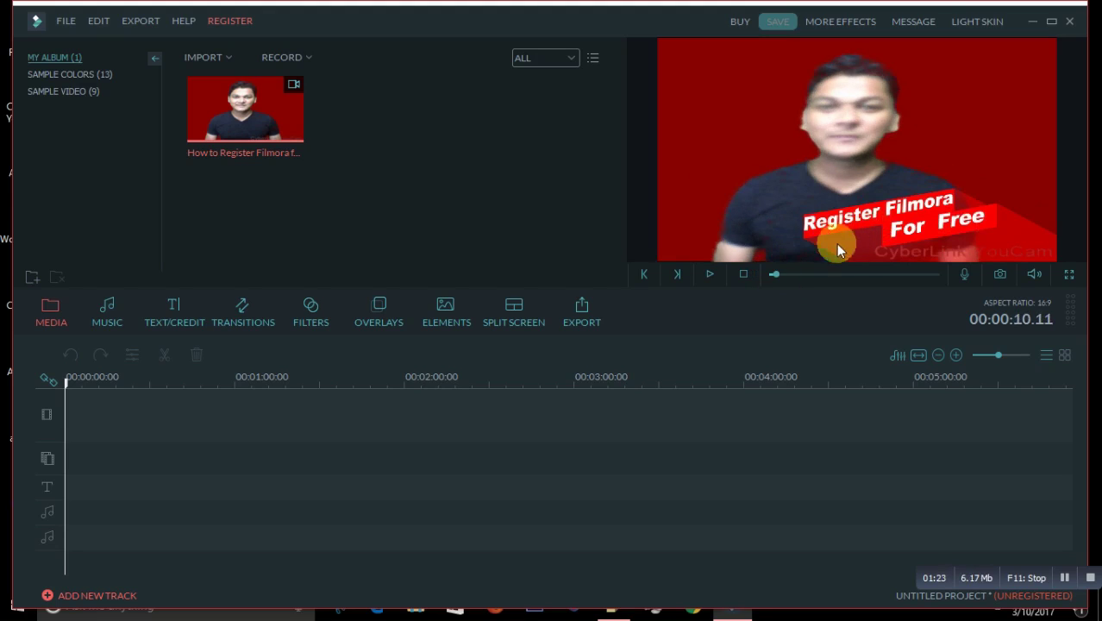
left_click(712, 273)
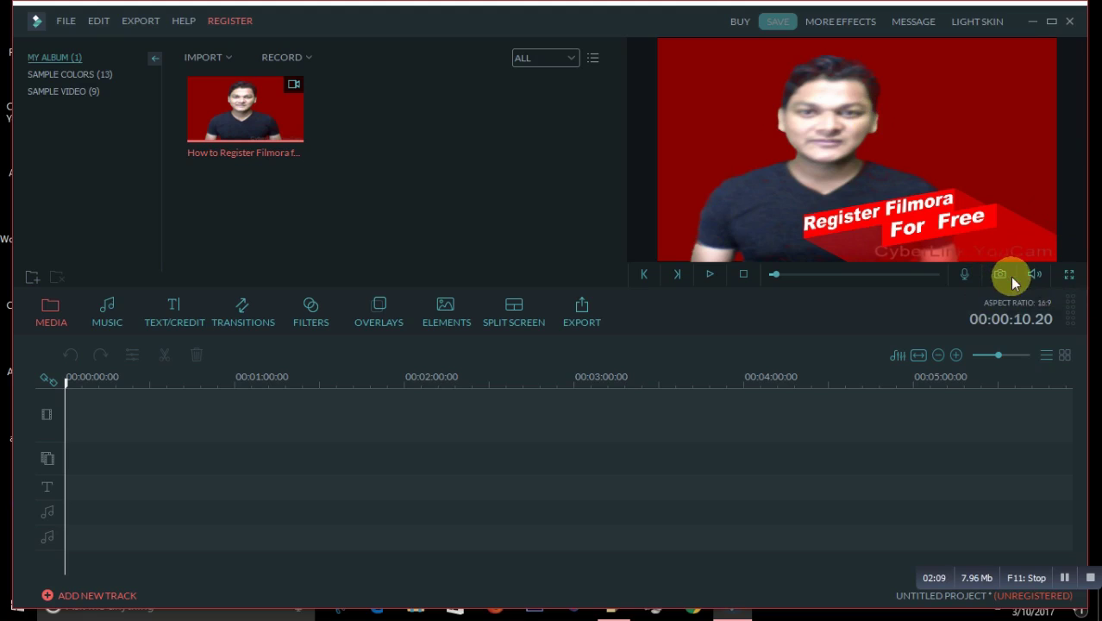
Step: Capture the banner frame as Snapshot_12, preview it, then reselect the original video
left_click(1000, 276)
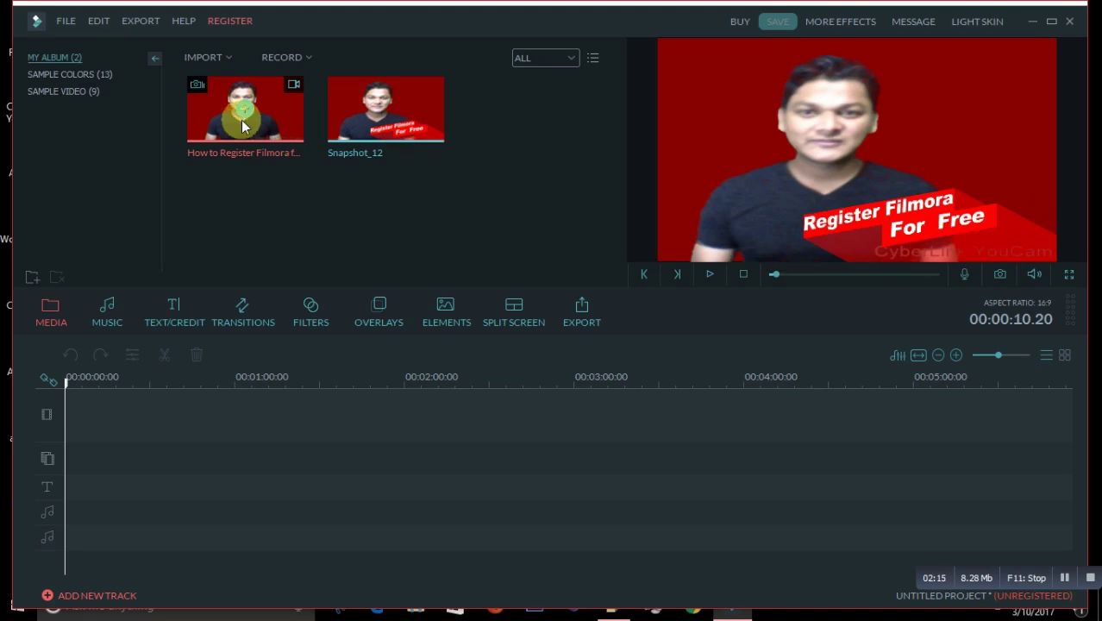
mouse_move(245, 109)
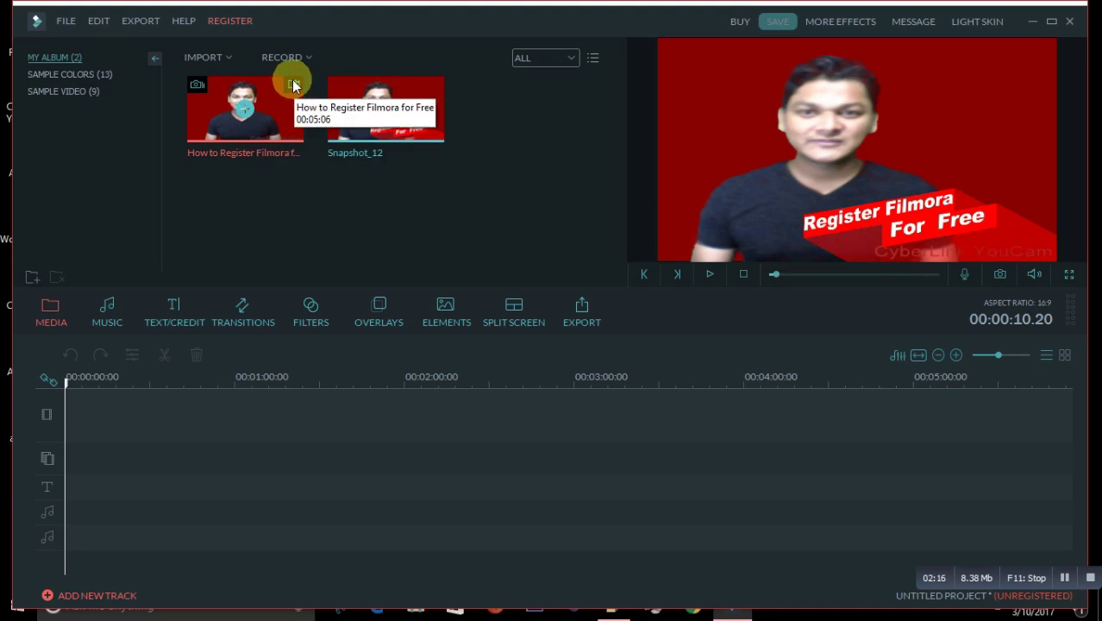
left_click(432, 106)
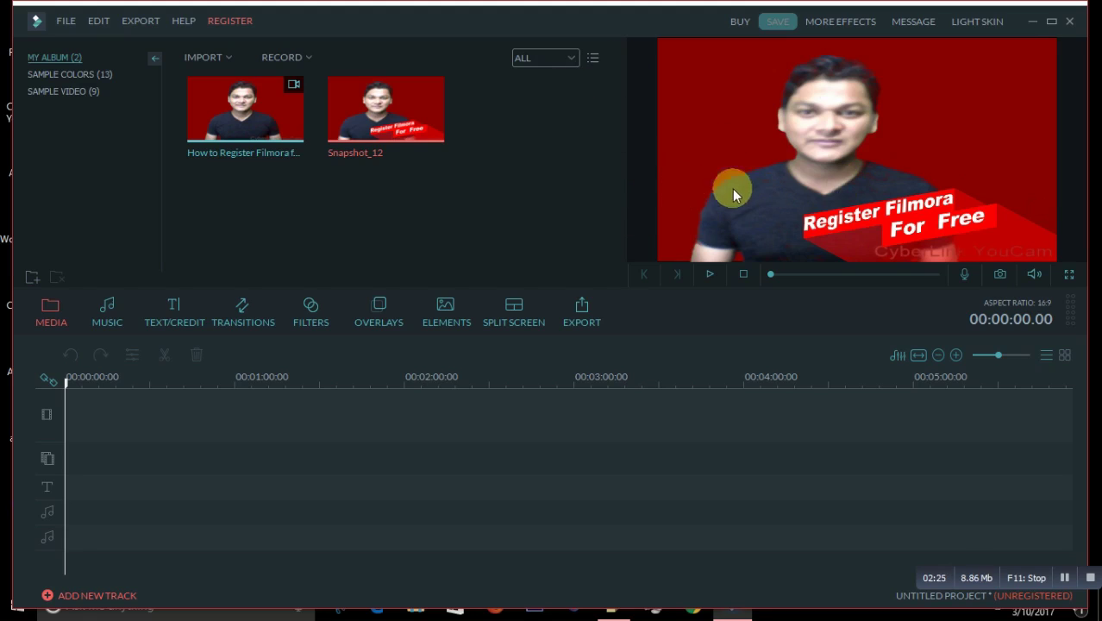
left_click(281, 124)
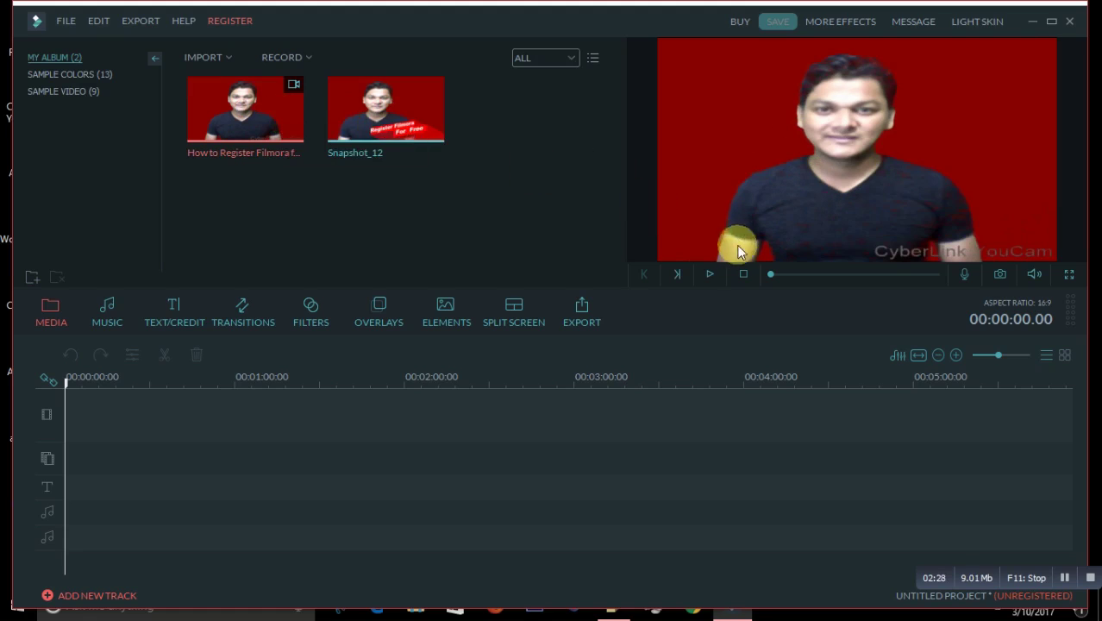
Step: Play the registration video from its start and pause about one second in
left_click(709, 274)
left_click(709, 274)
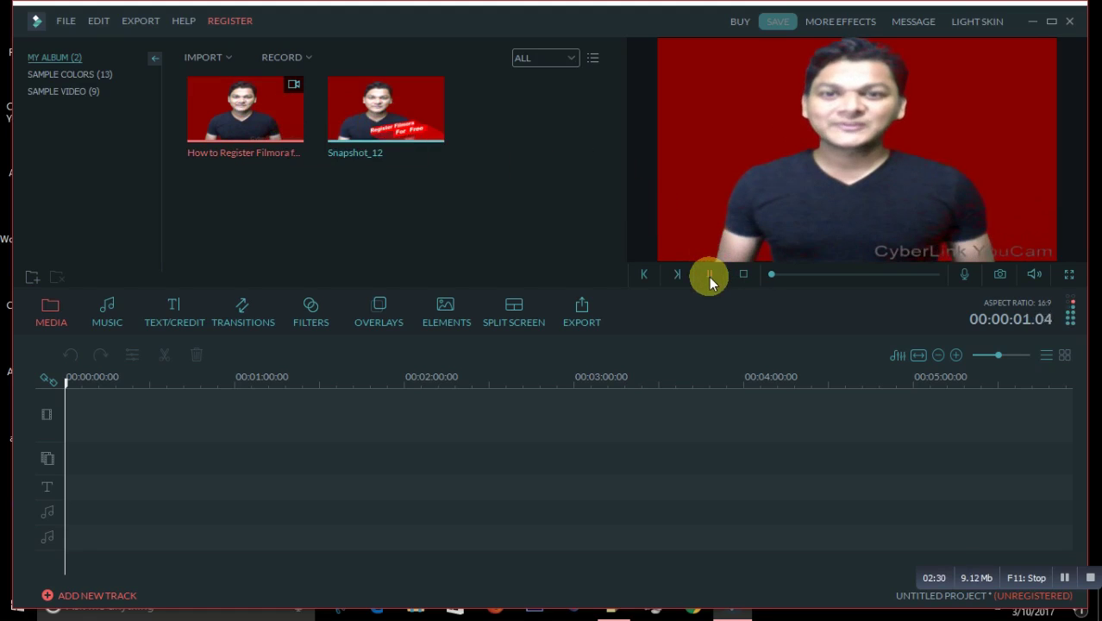